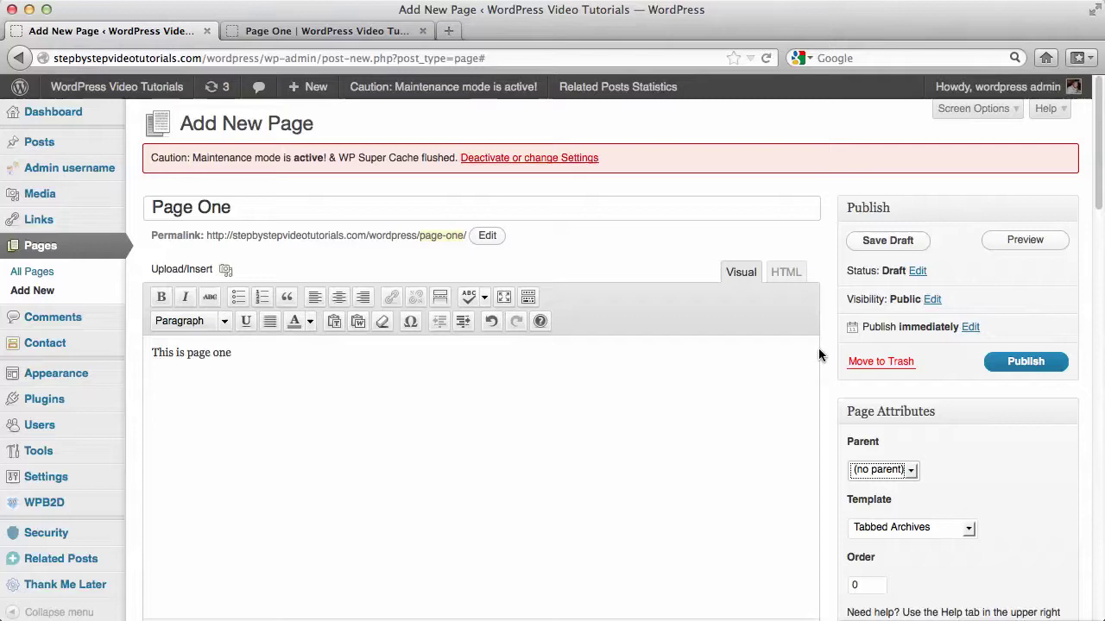
Publish the Page One draft containing 'This is page one'.
scroll(833, 320, "down", 5)
scroll(833, 319, "up", 5)
scroll(833, 318, "down", 1)
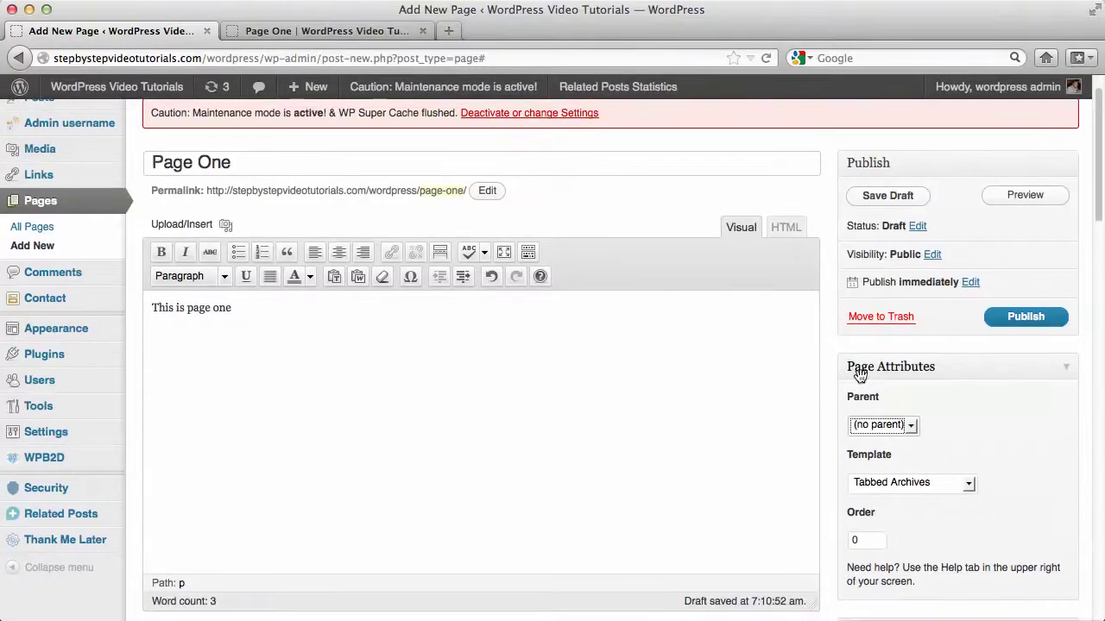
left_click(829, 378)
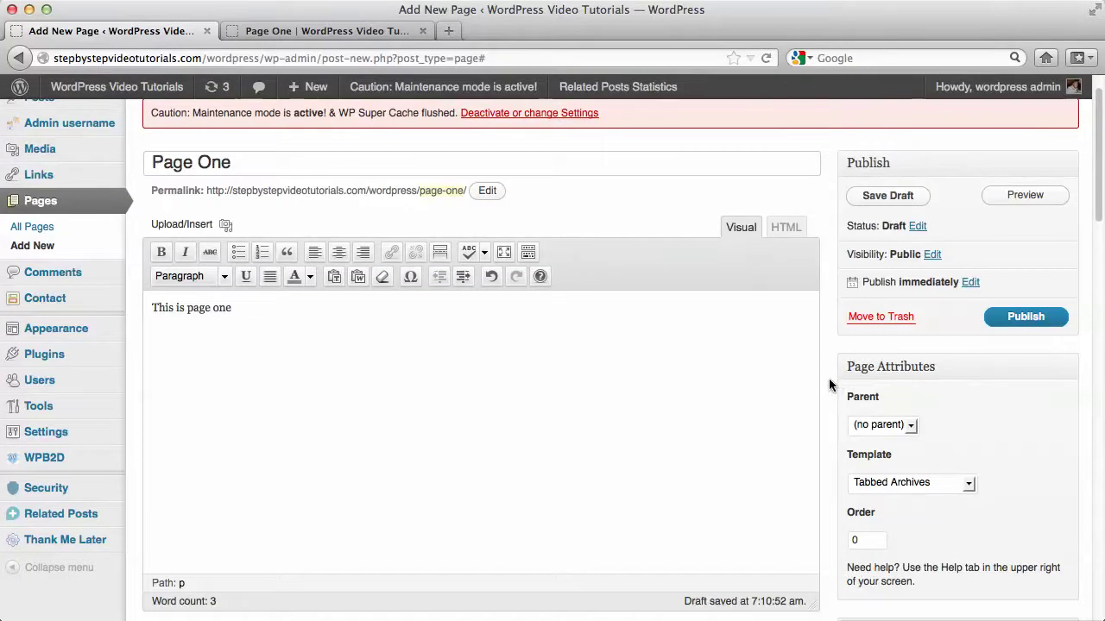
left_click(1029, 319)
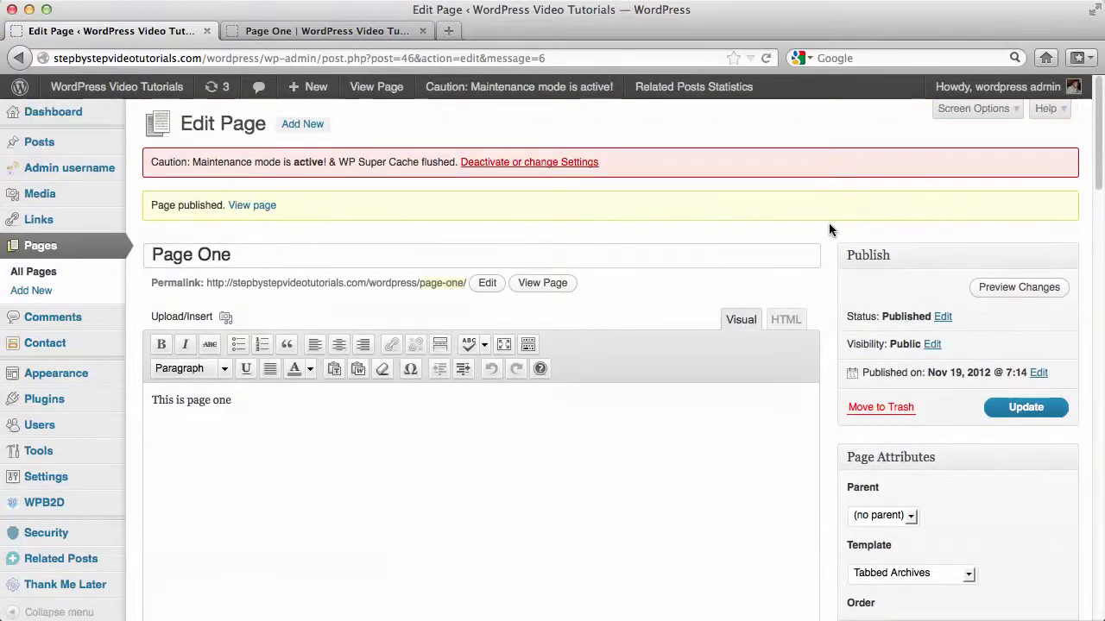
scroll(828, 229, "down", 1)
scroll(828, 229, "up", 1)
Create a new page titled 'Page Two' with body text 'This is page 2'.
left_click(313, 127)
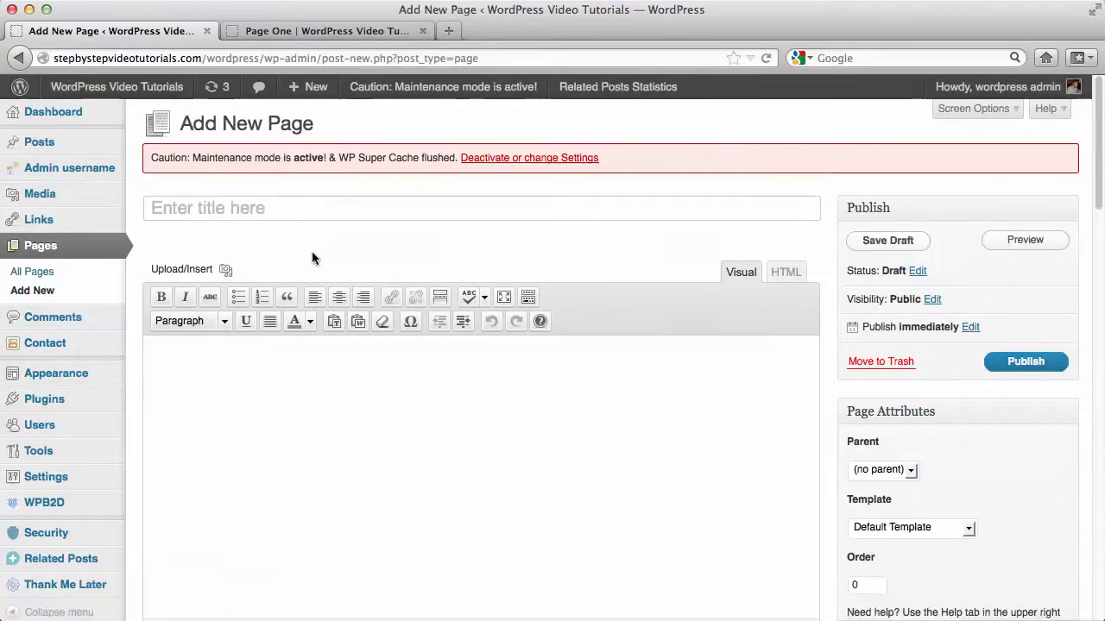
type("Page Two")
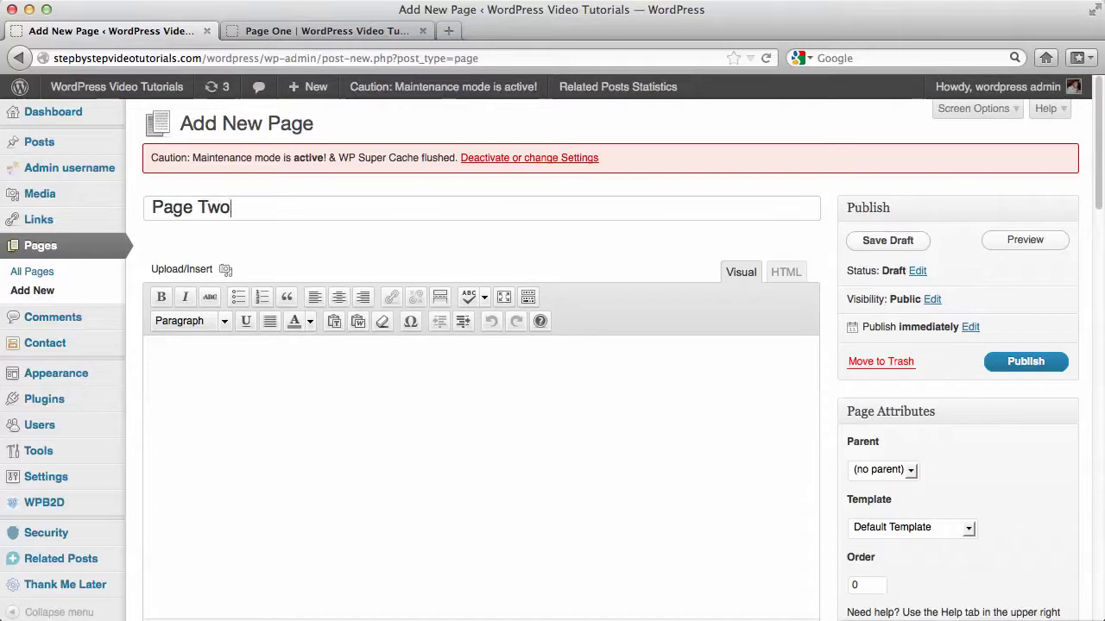
key("Tab")
type("Thi")
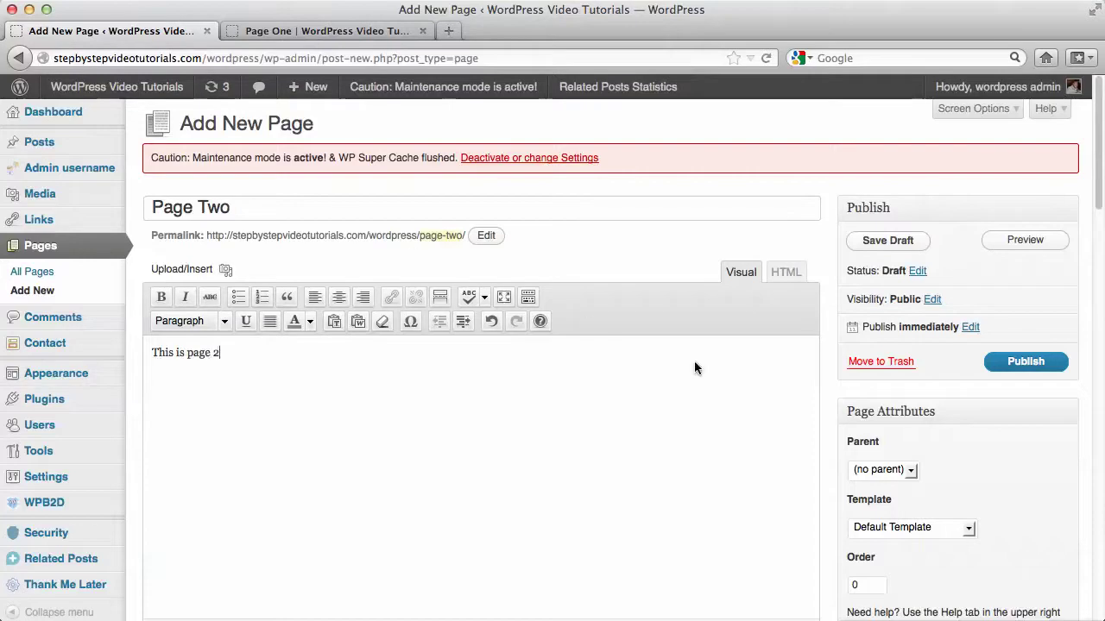
scroll(826, 365, "down", 3)
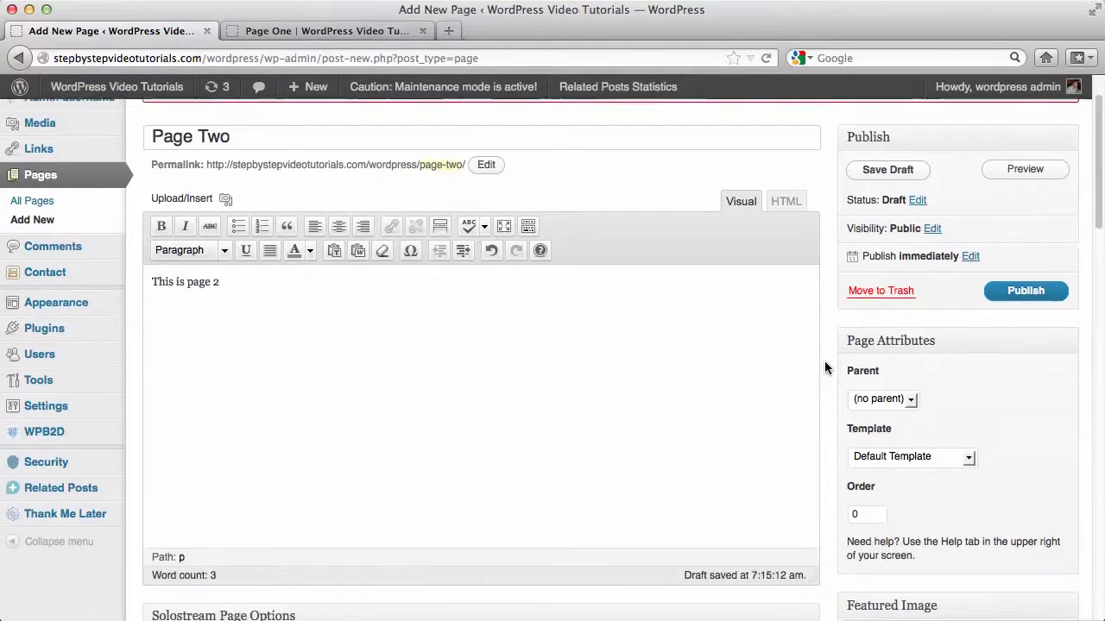
Keep the default template and set Page One as the parent page.
left_click(927, 411)
left_click(928, 411)
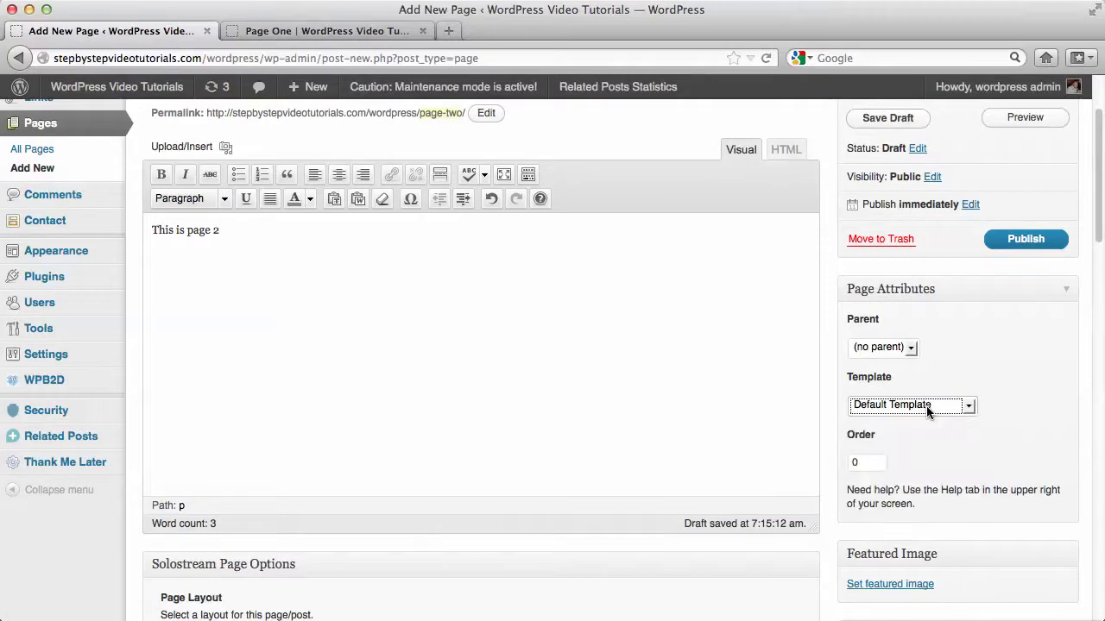
left_click(910, 350)
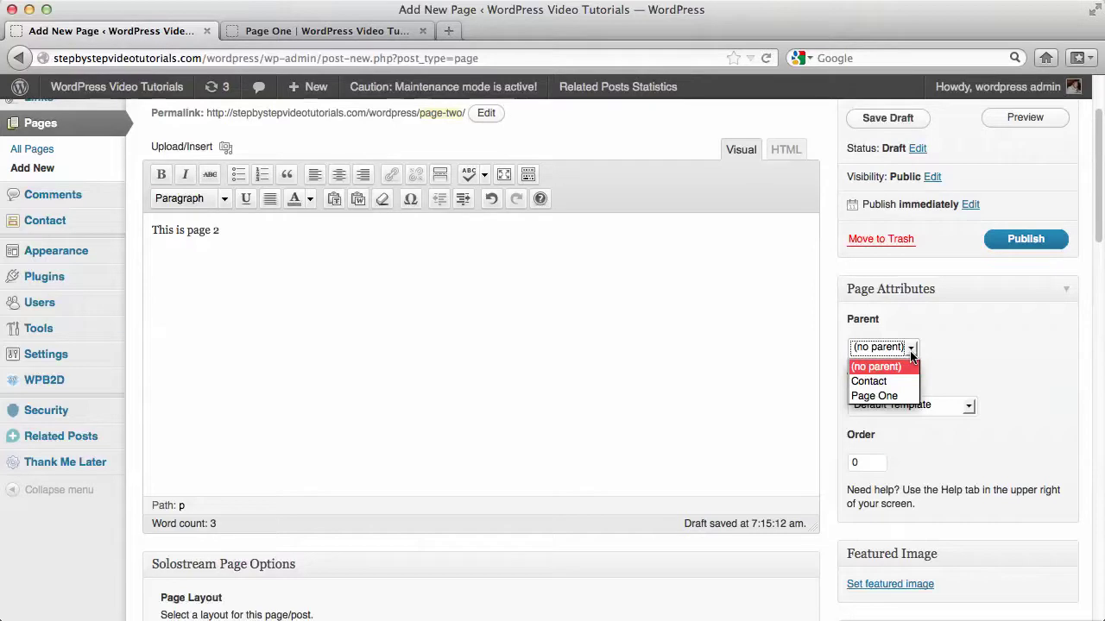
left_click(900, 397)
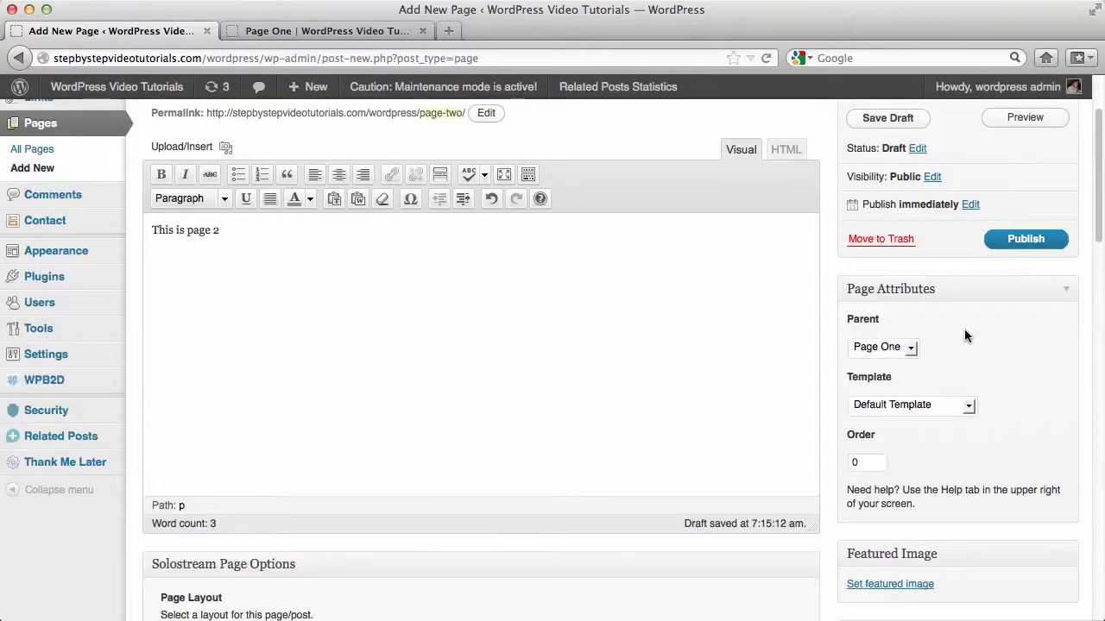
scroll(963, 328, "up", 3)
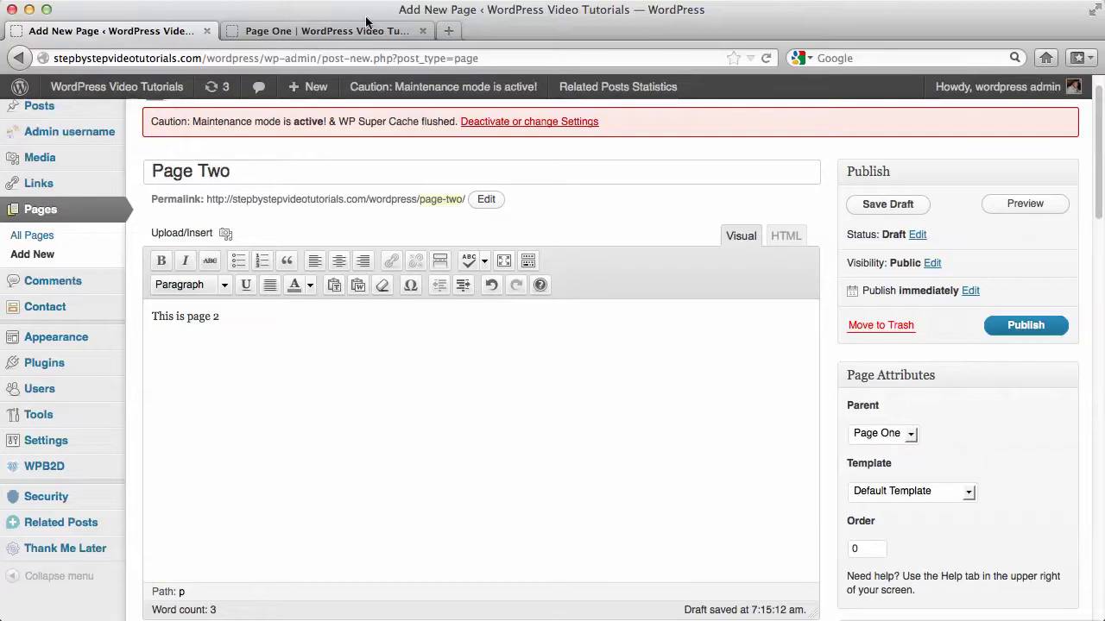
Check the Page One preview, then save Page Two as a draft.
left_click(389, 30)
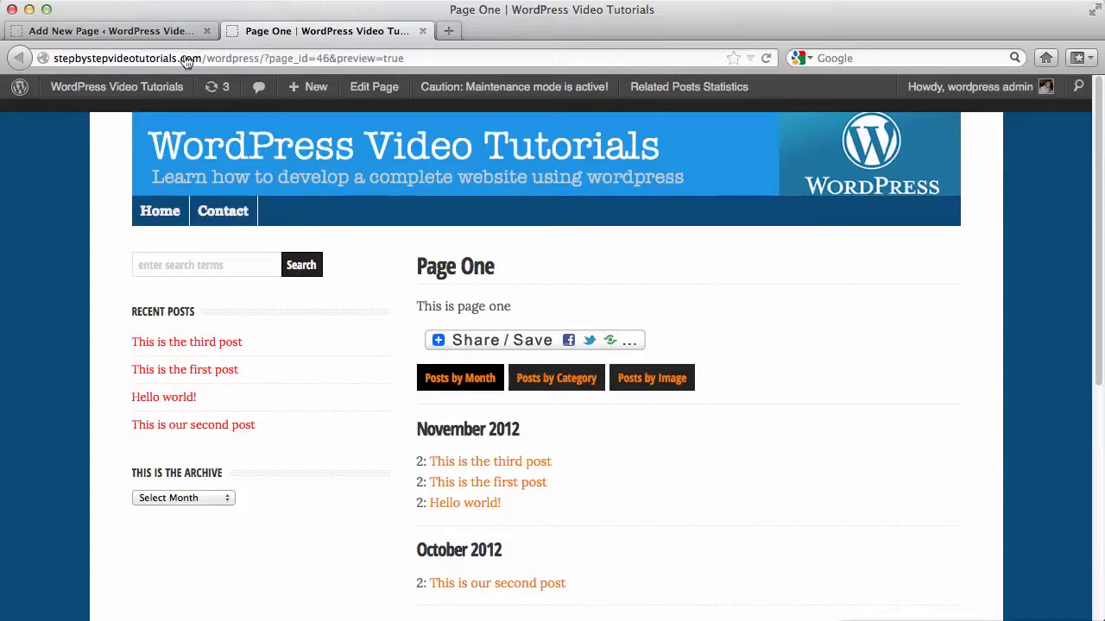
left_click(166, 33)
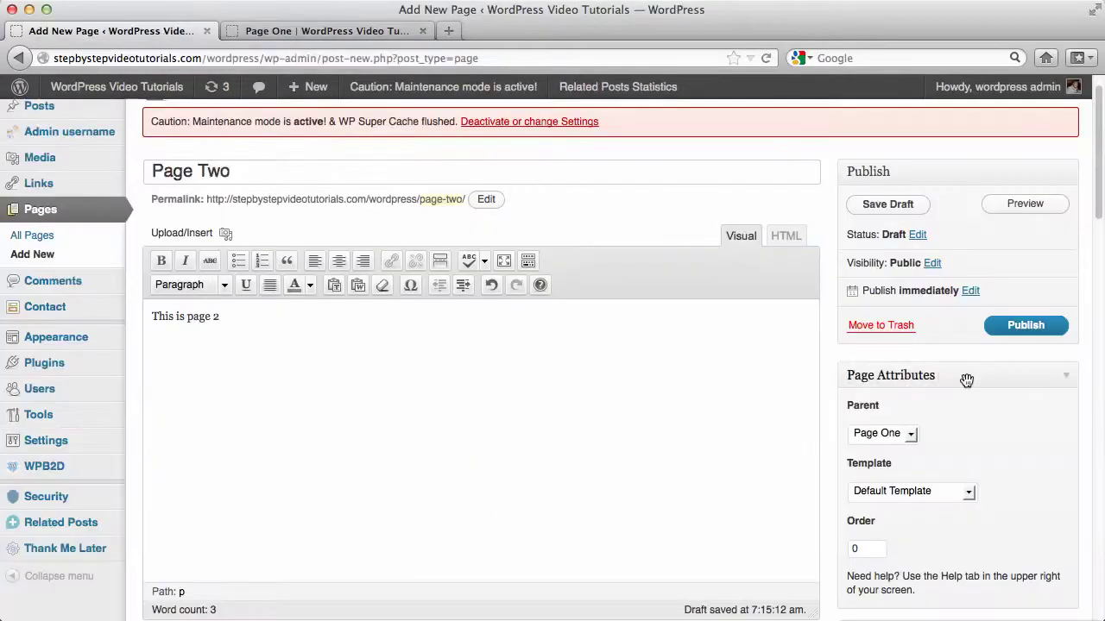
scroll(995, 361, "down", 3)
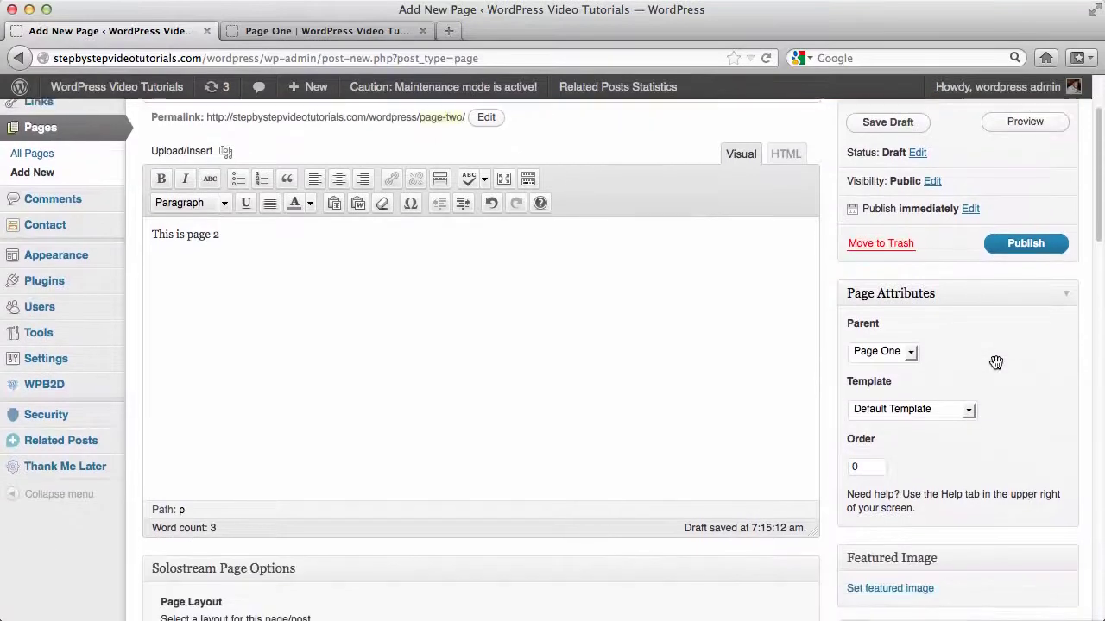
left_click(1033, 243)
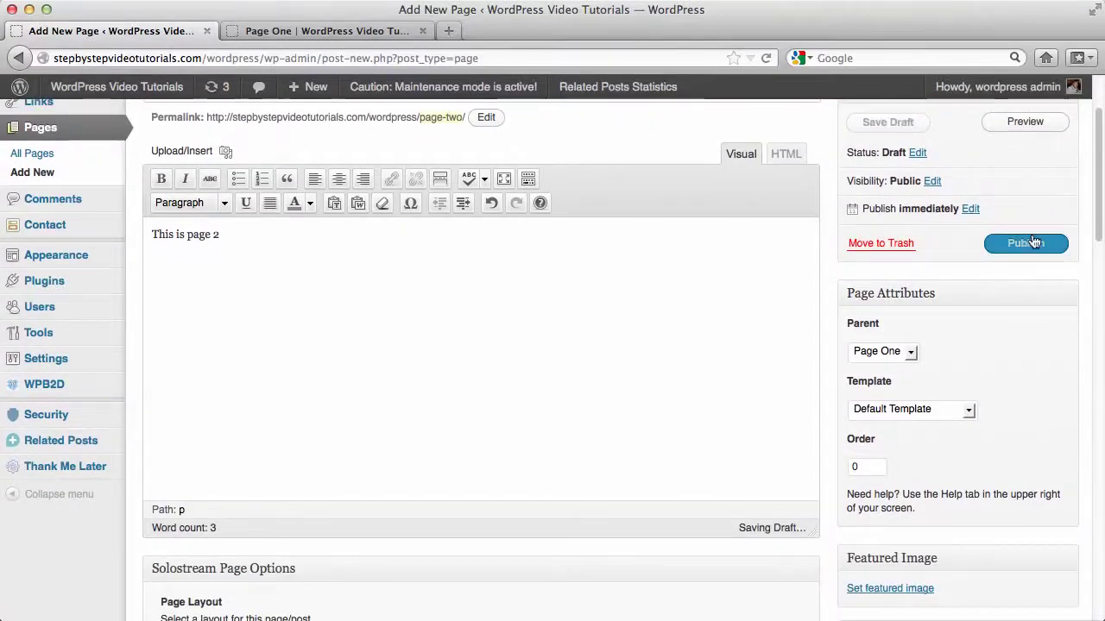
Preview the Page Two draft and open Page One from the live site's navigation menu.
left_click(1030, 122)
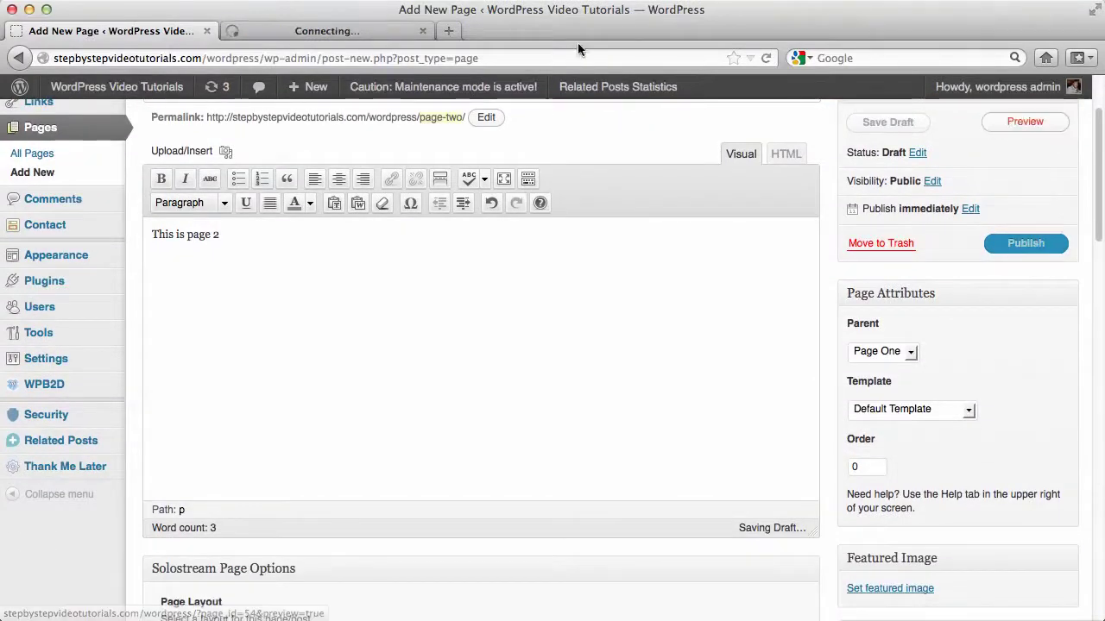
left_click(368, 37)
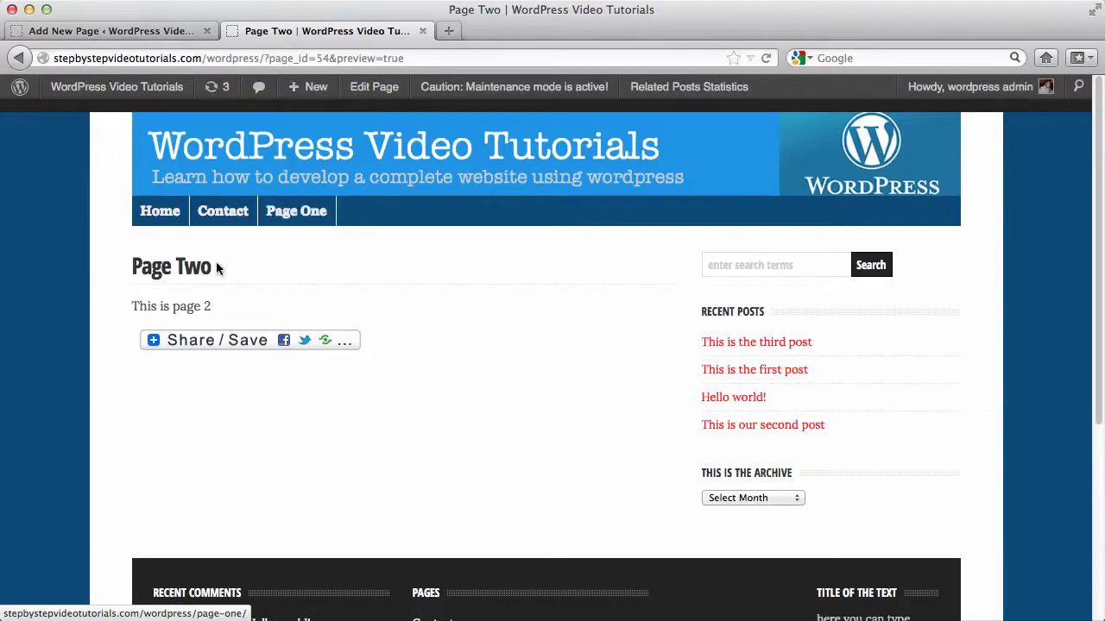
left_click(295, 211)
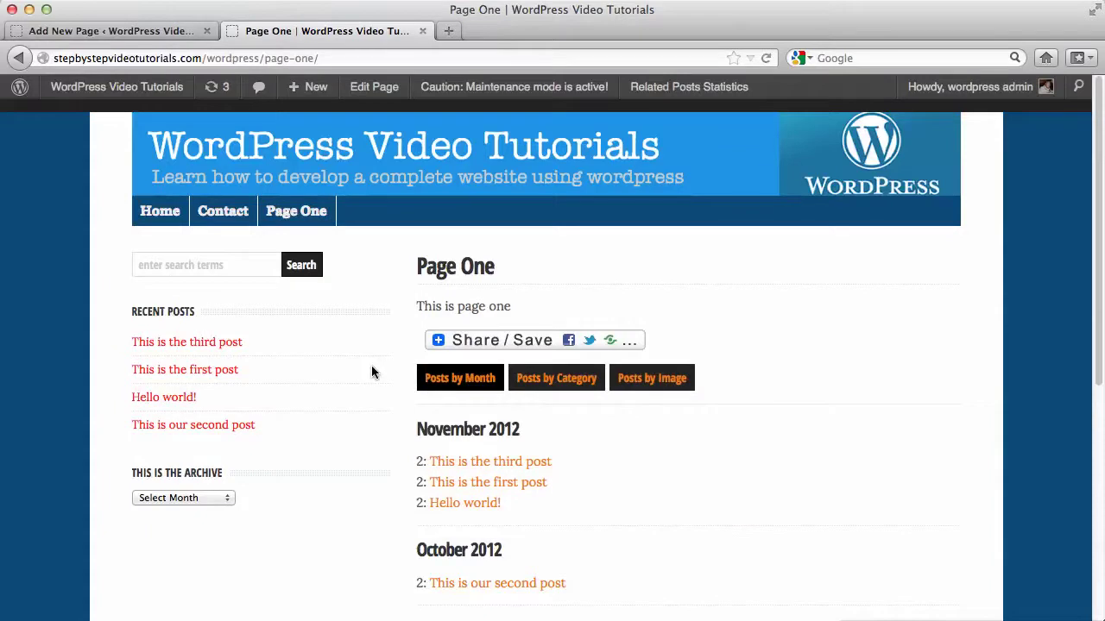
scroll(373, 371, "down", 3)
scroll(373, 371, "up", 3)
scroll(432, 477, "down", 7)
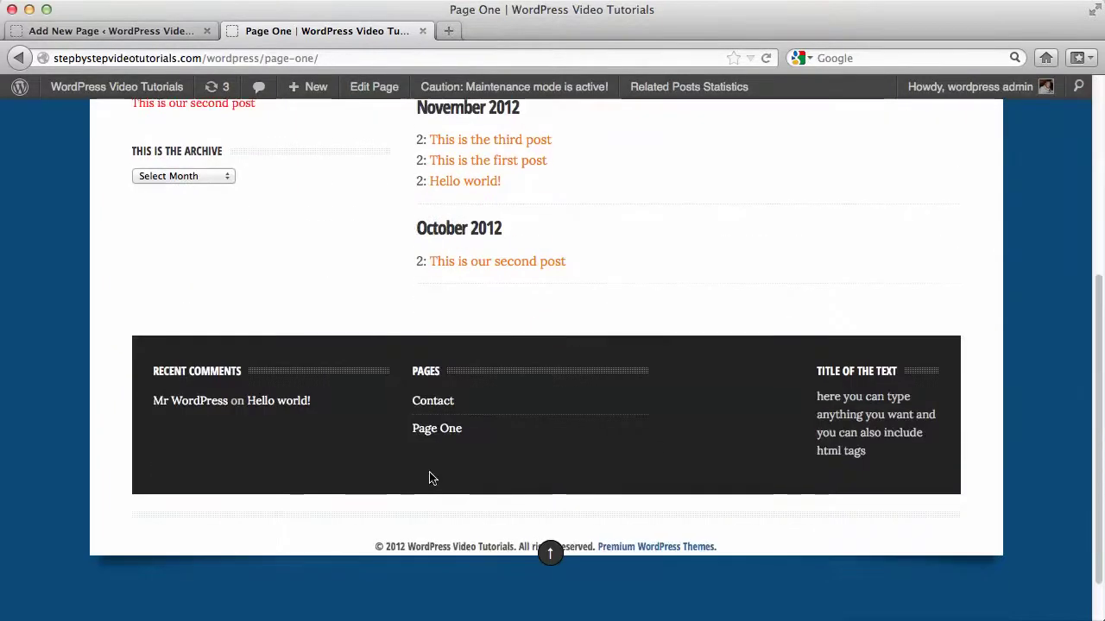
scroll(323, 333, "up", 3)
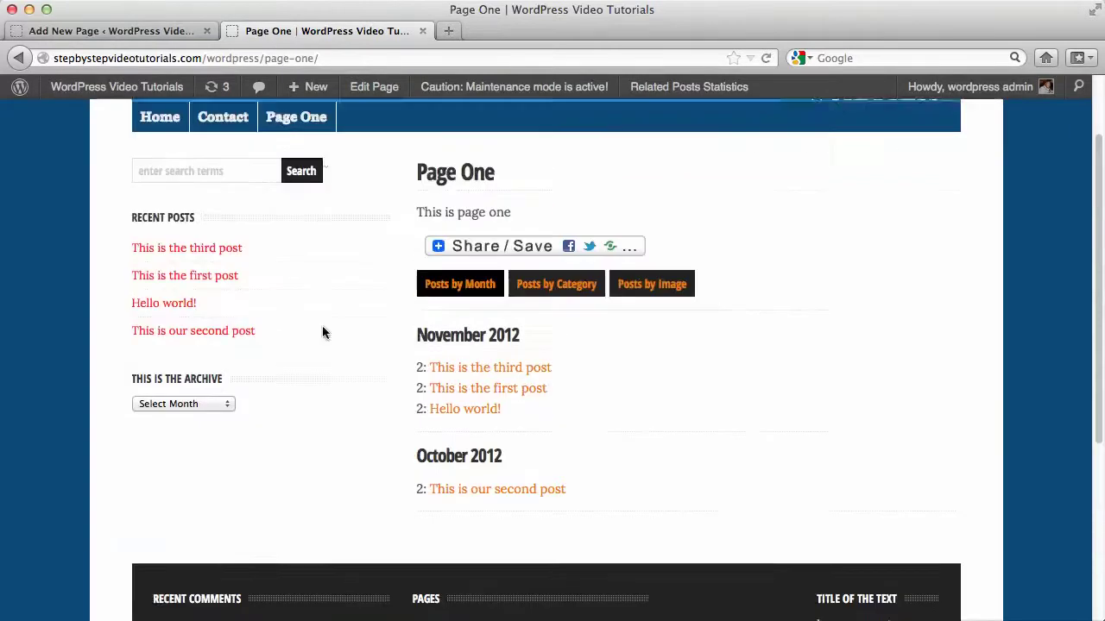
scroll(323, 333, "up", 2)
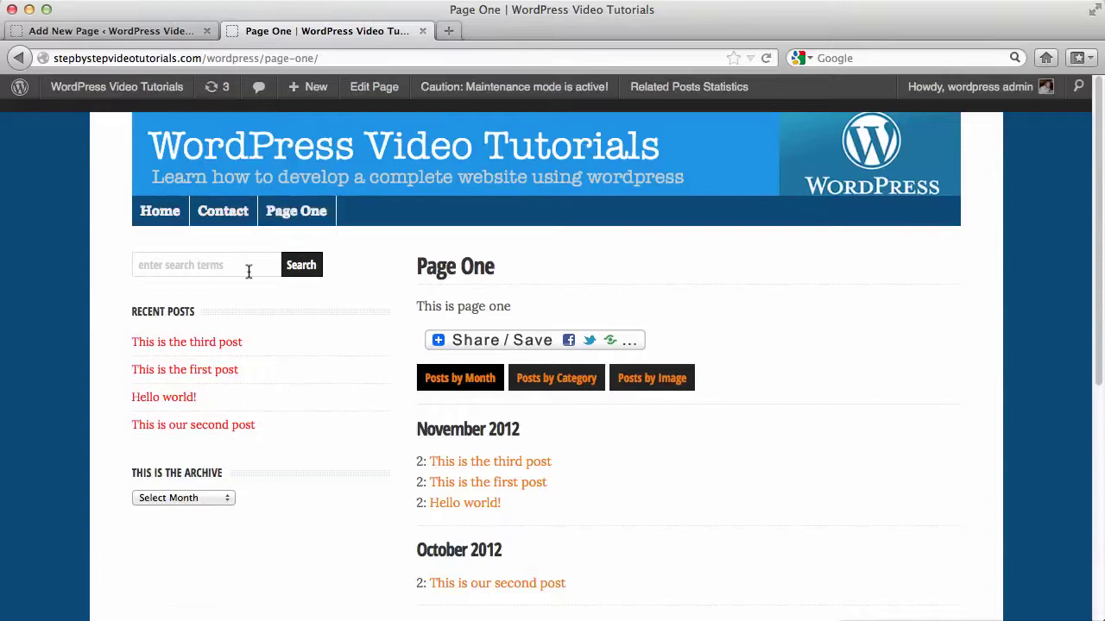
left_click(181, 35)
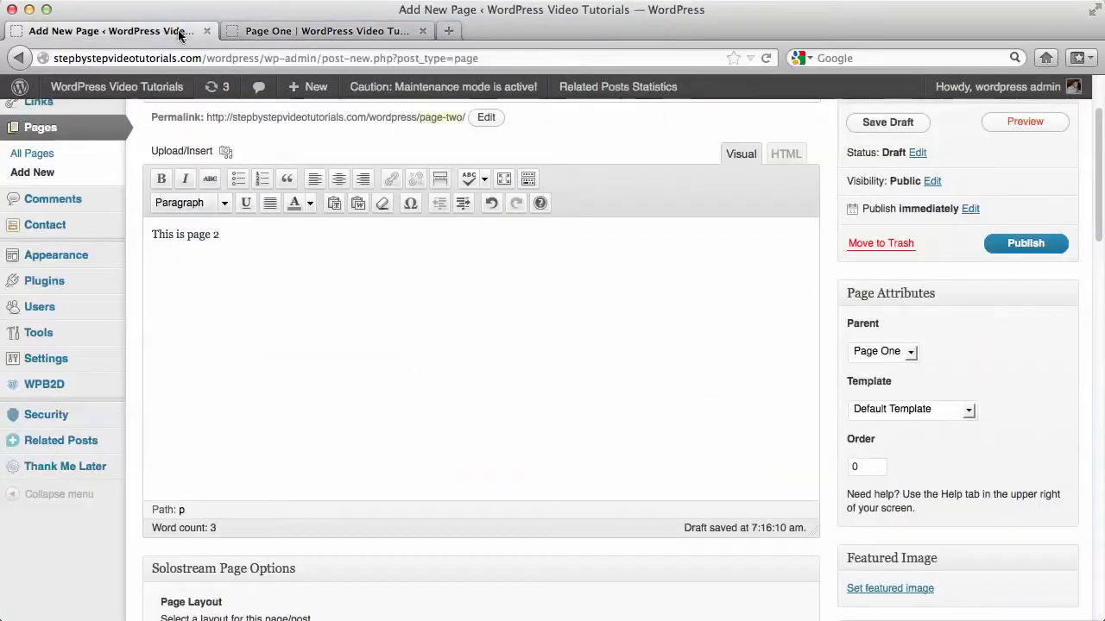
Publish Page Two and verify it appears in Page One's dropdown on the reloaded home page.
left_click(1037, 251)
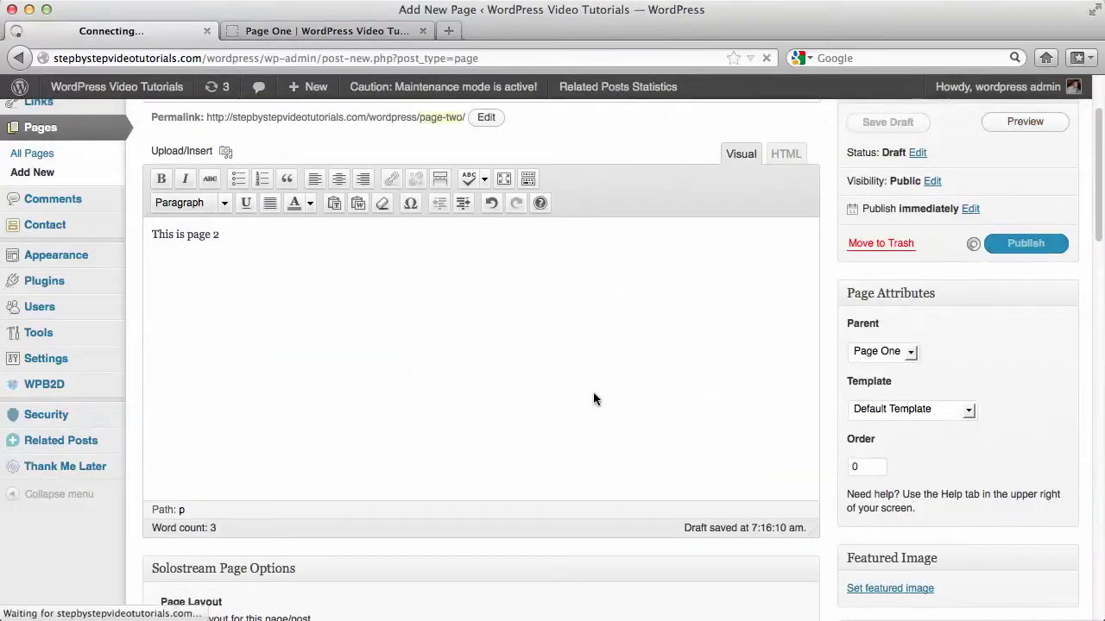
left_click(344, 33)
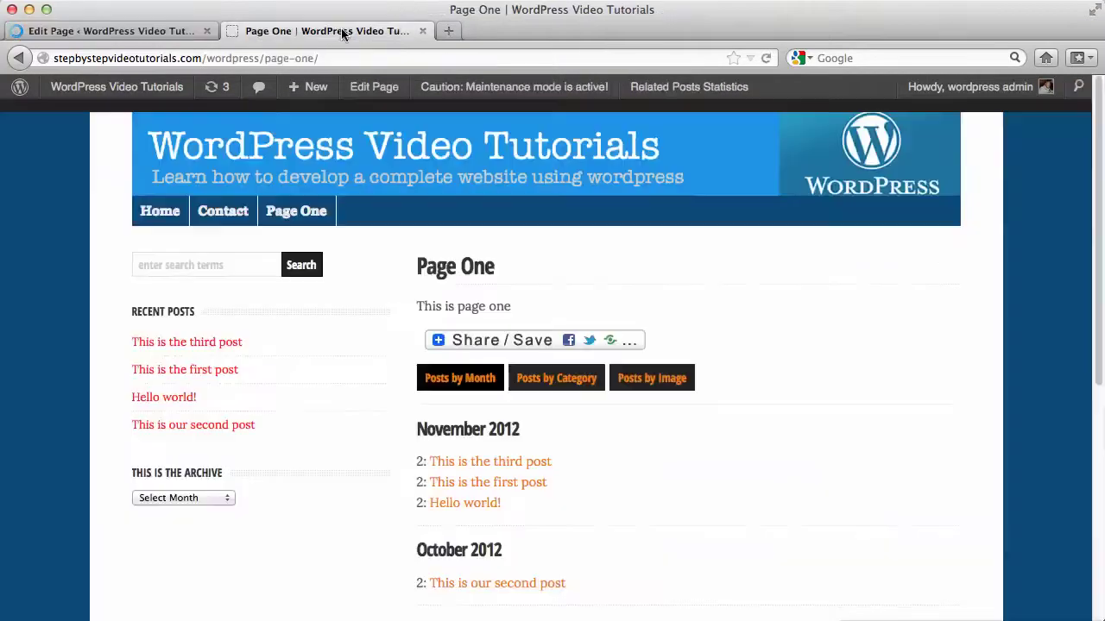
left_click(179, 227)
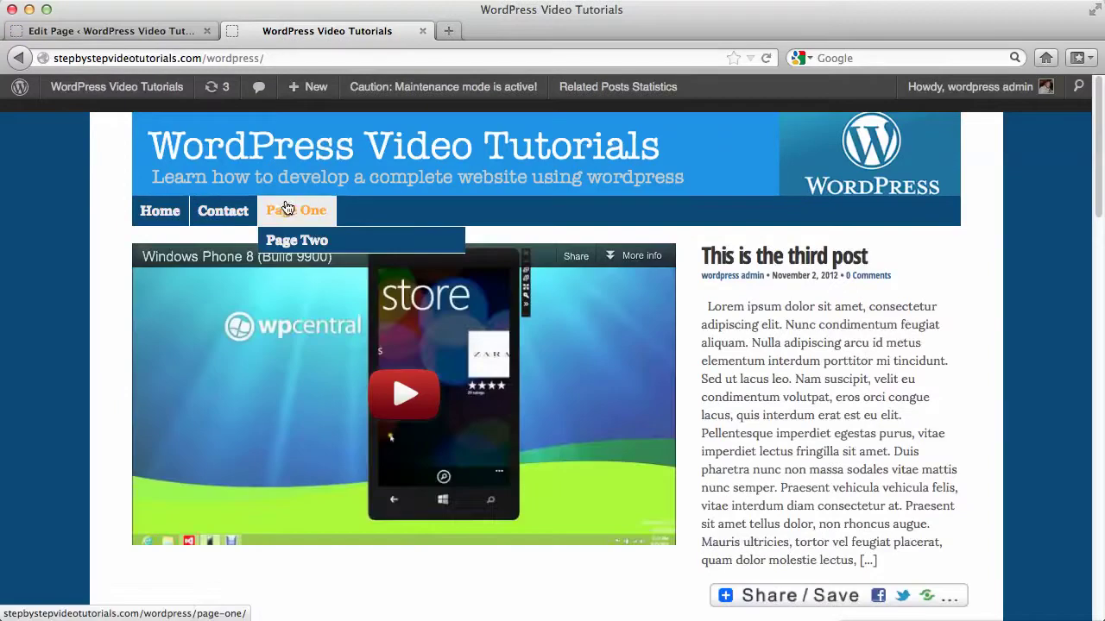
scroll(927, 271, "down", 2)
scroll(927, 271, "up", 2)
mouse_move(296, 211)
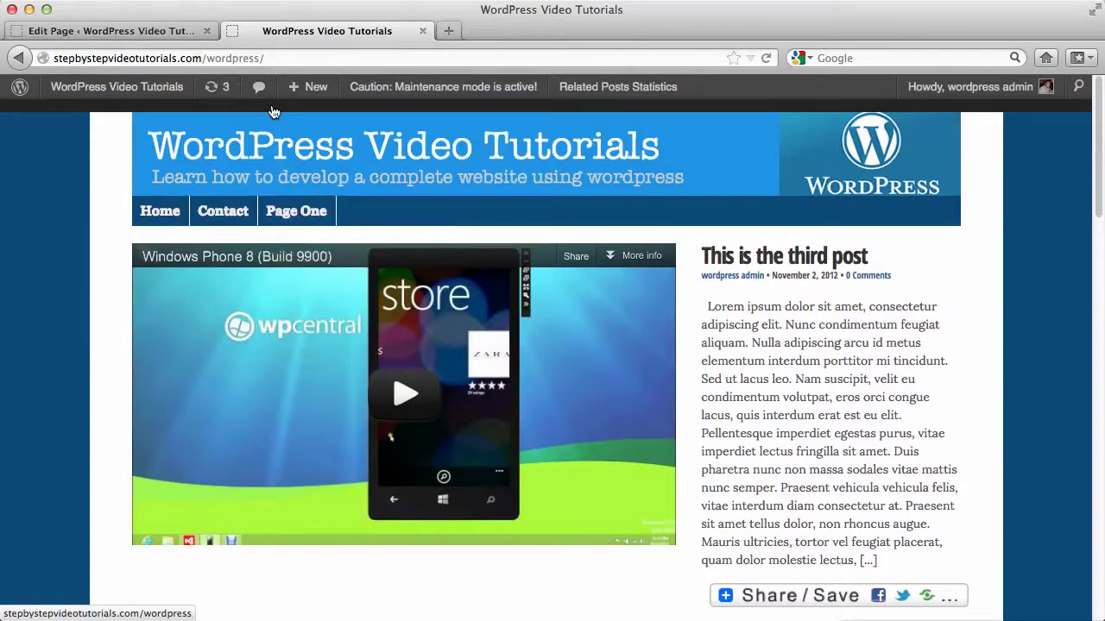
left_click(186, 35)
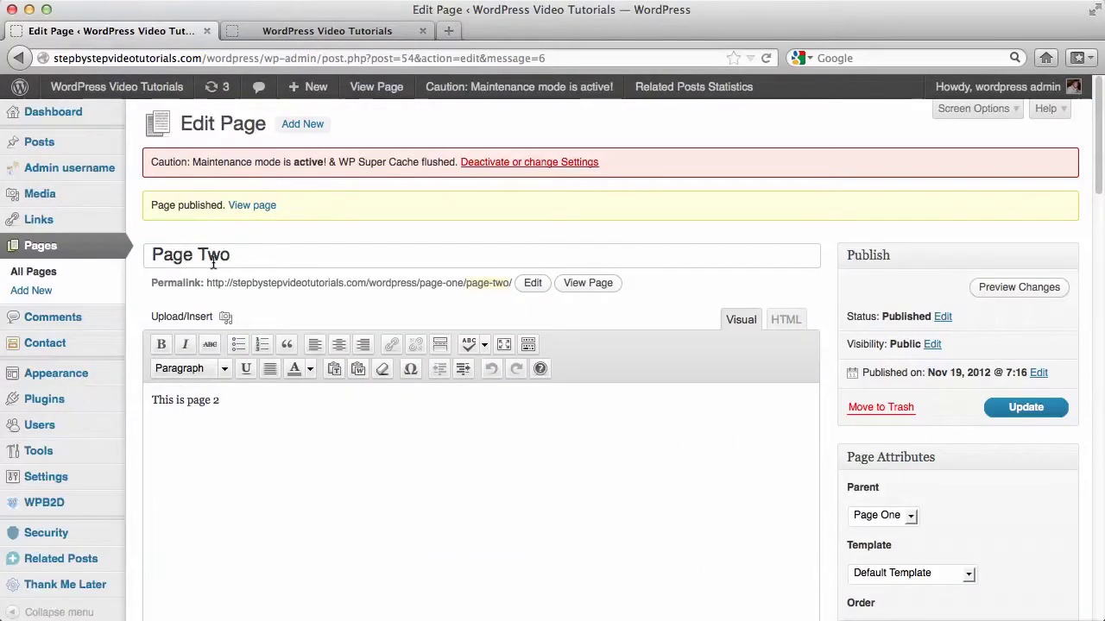
Create a new page titled 'Page 3' with body text 'This is page 3'.
left_click(105, 296)
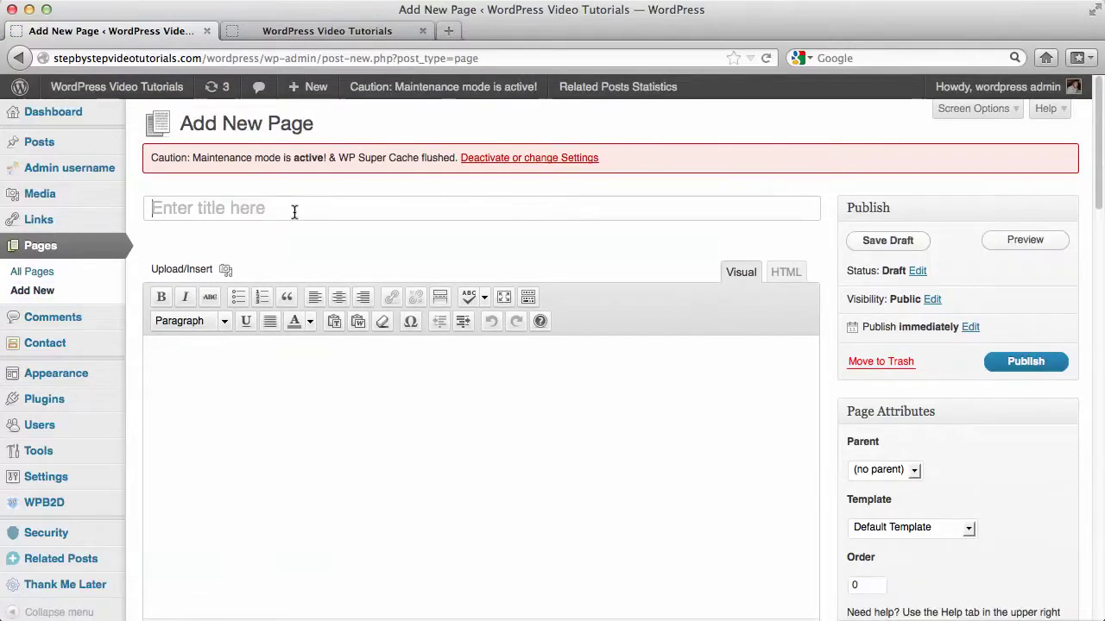
type("Page 3")
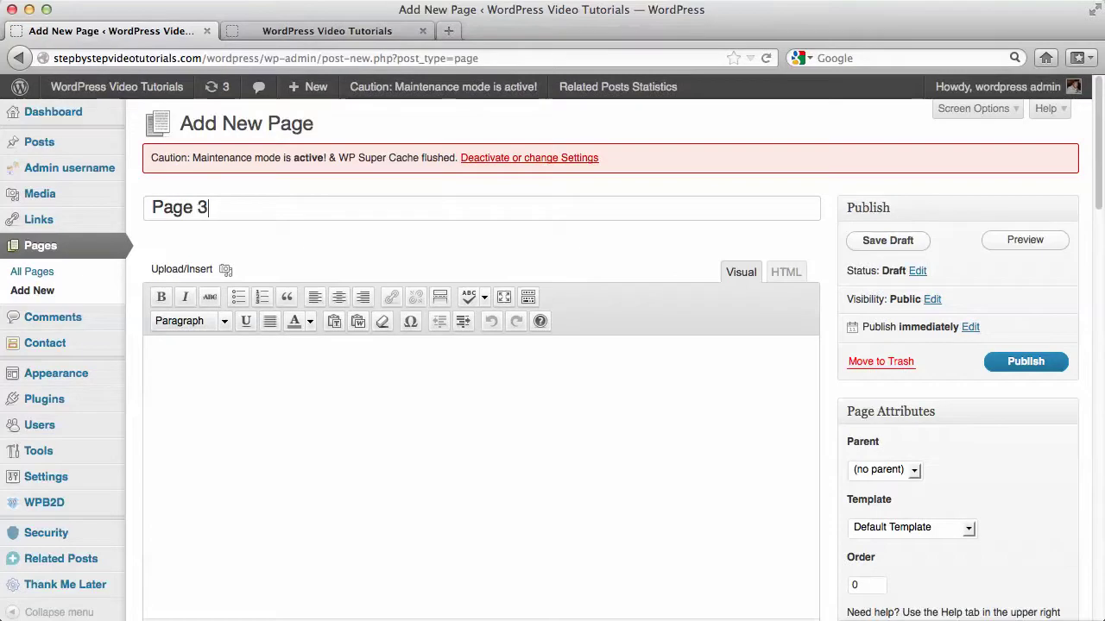
key("Tab")
type("Th")
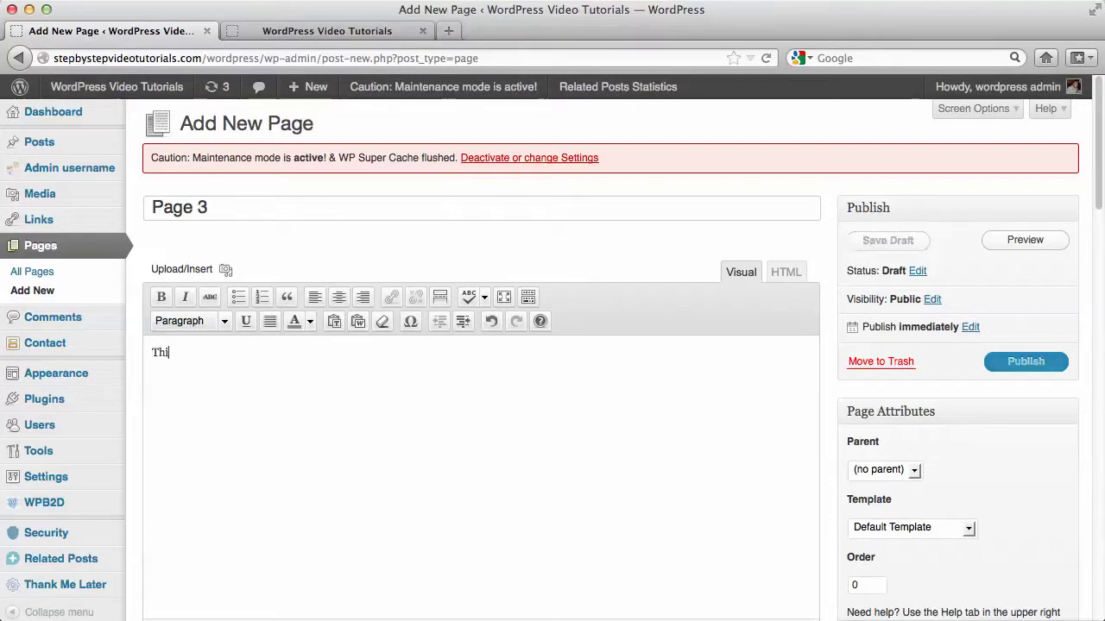
type("is is page 3")
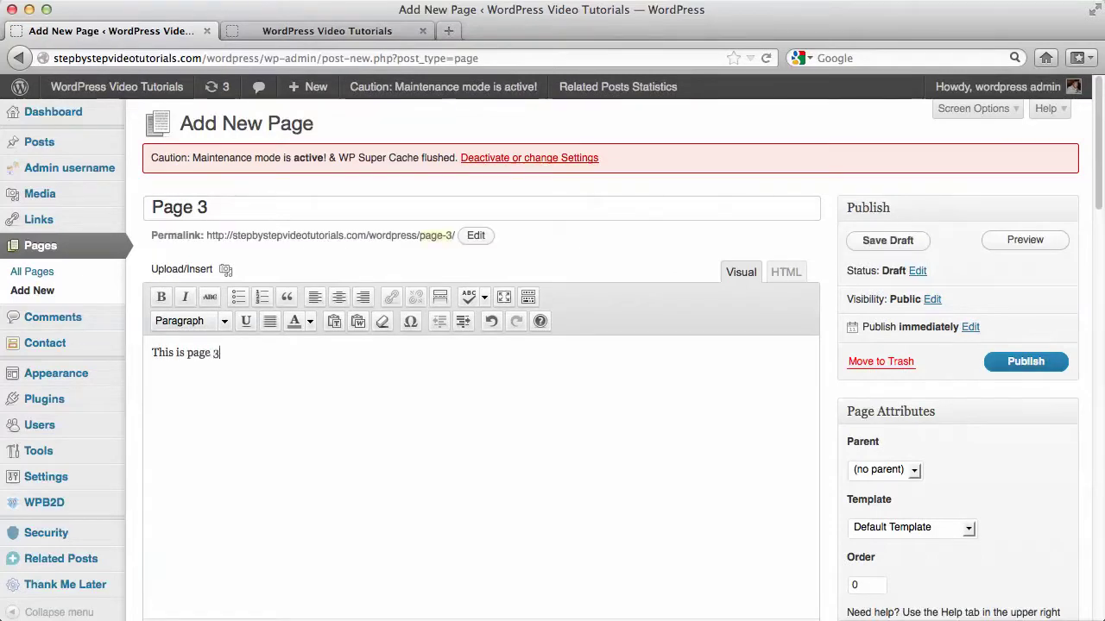
Make Page One the parent and publish Page 3.
left_click(911, 470)
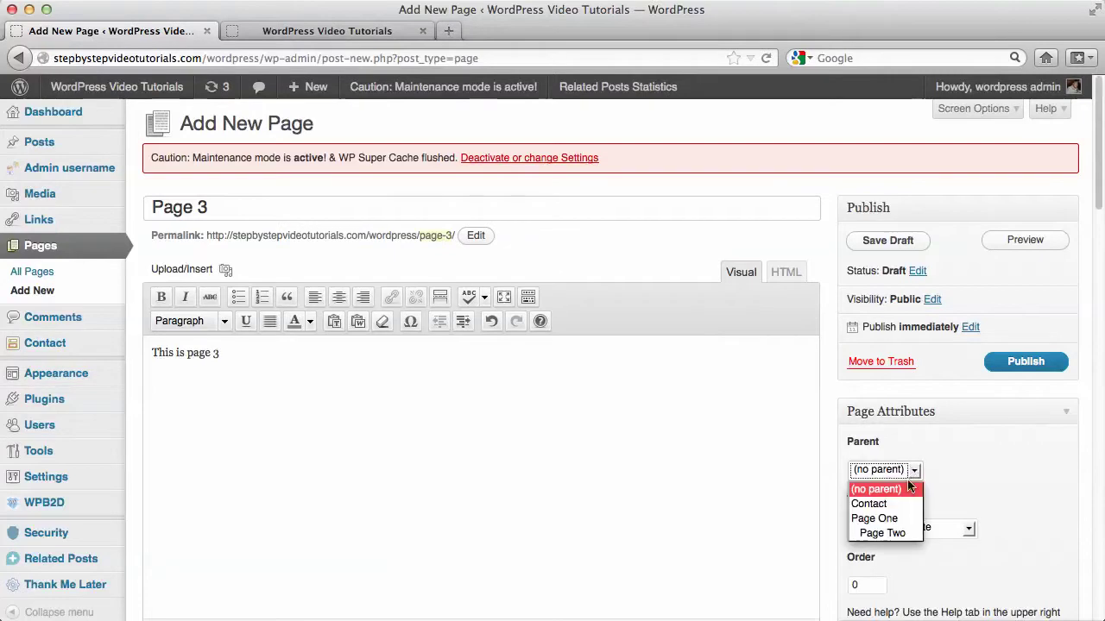
left_click(908, 517)
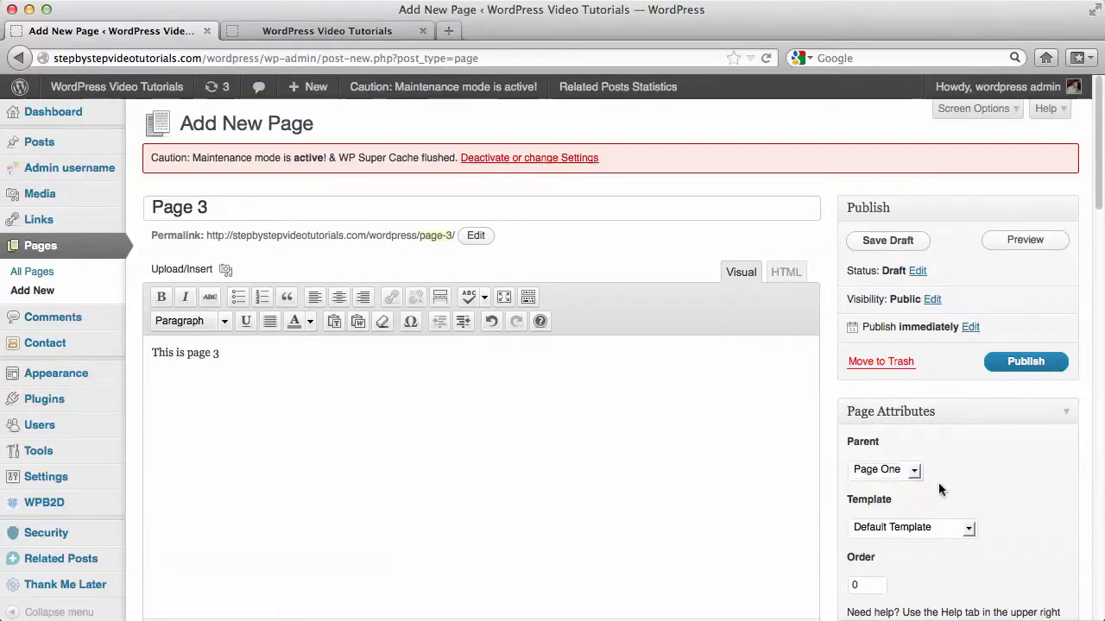
left_click(1032, 368)
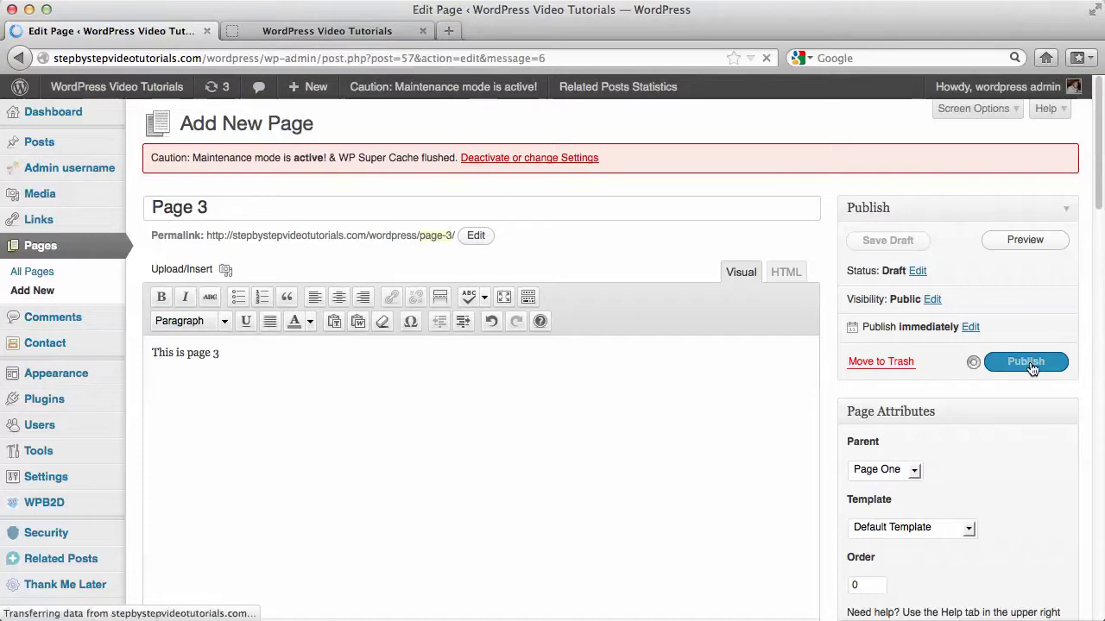
left_click(300, 125)
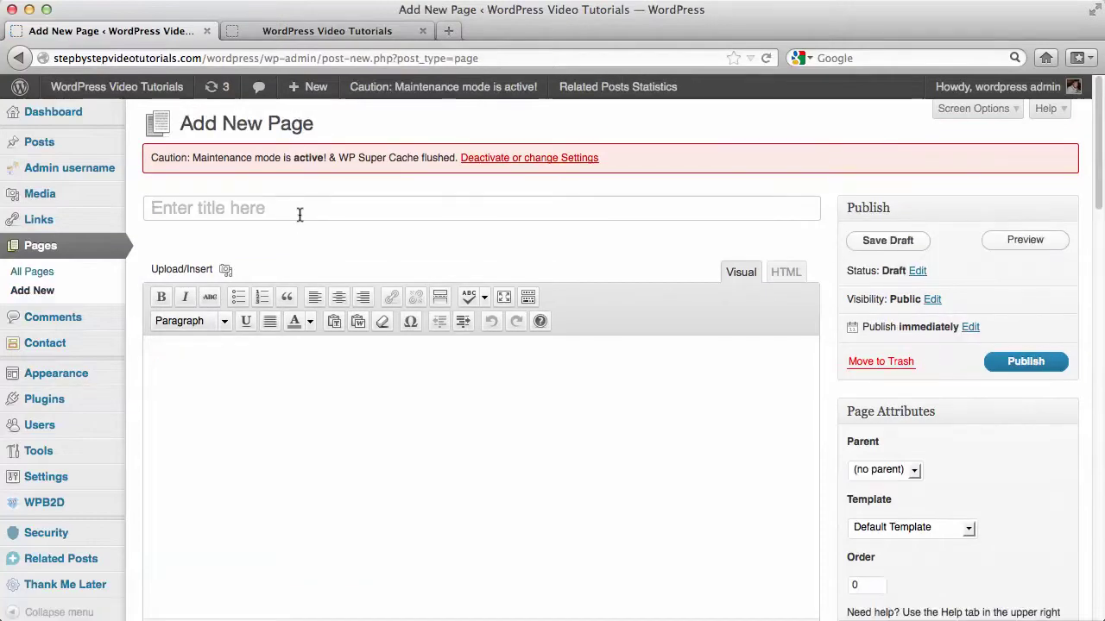
Title the new page 'Page 4' with body text 'This is page 4'.
left_click(299, 215)
type("Page 4")
key("Tab")
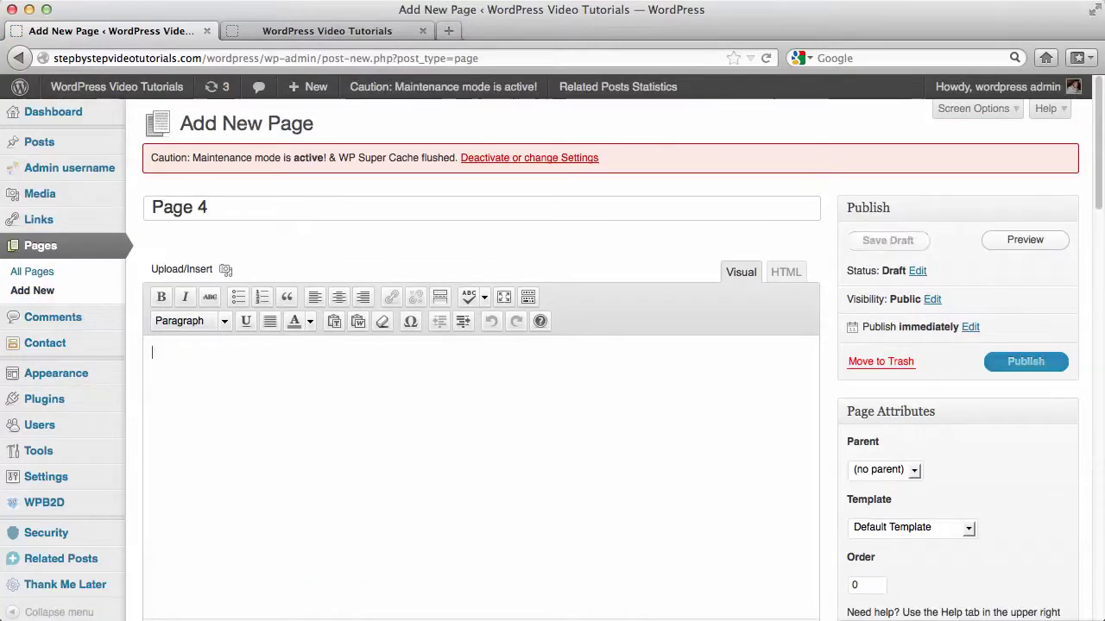
type("This is page 4")
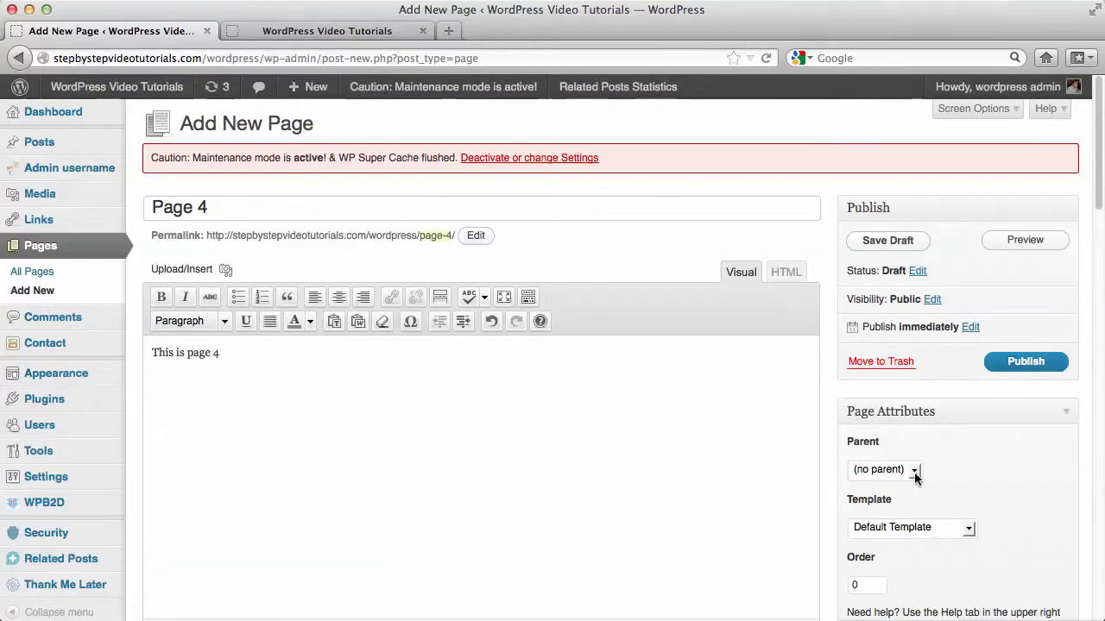
Set Page 3 as the parent, publish Page 4, and view the live site.
left_click(914, 471)
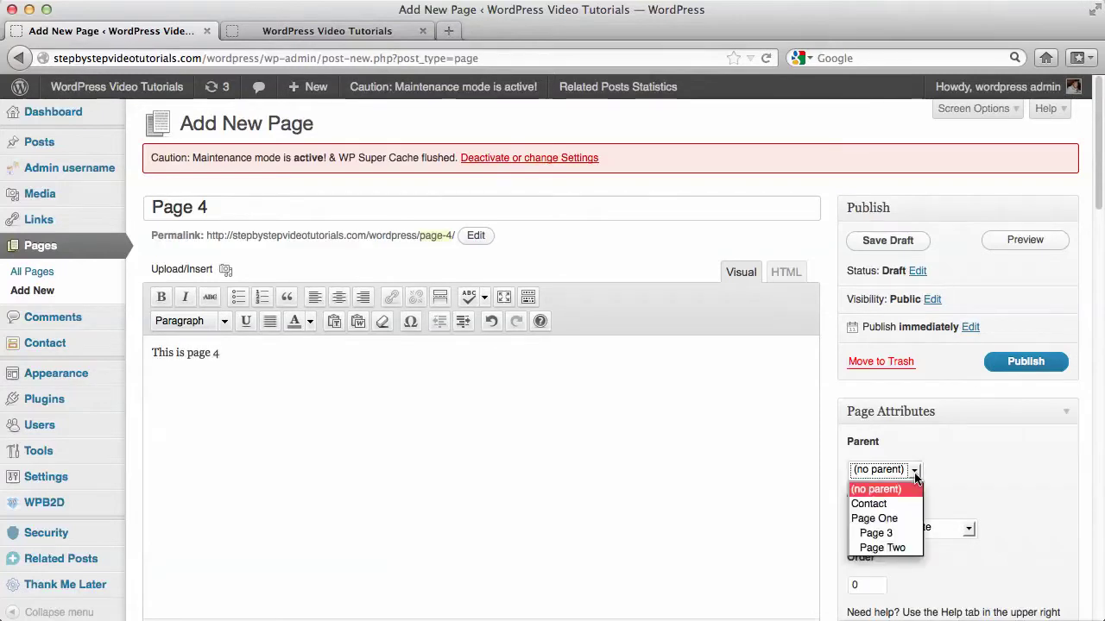
left_click(878, 534)
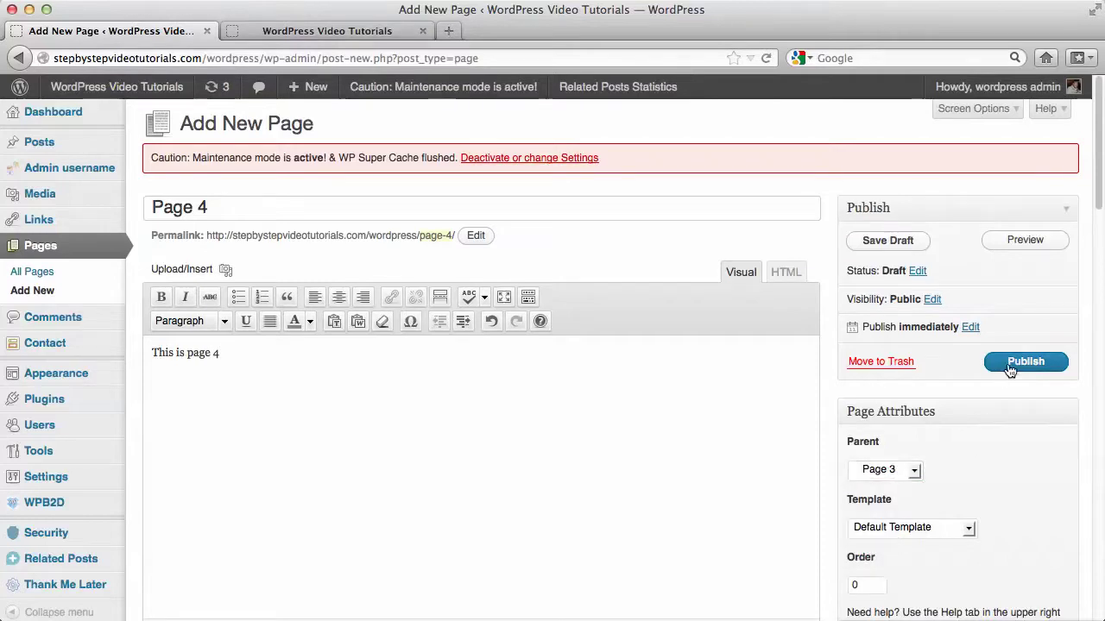
left_click(1010, 367)
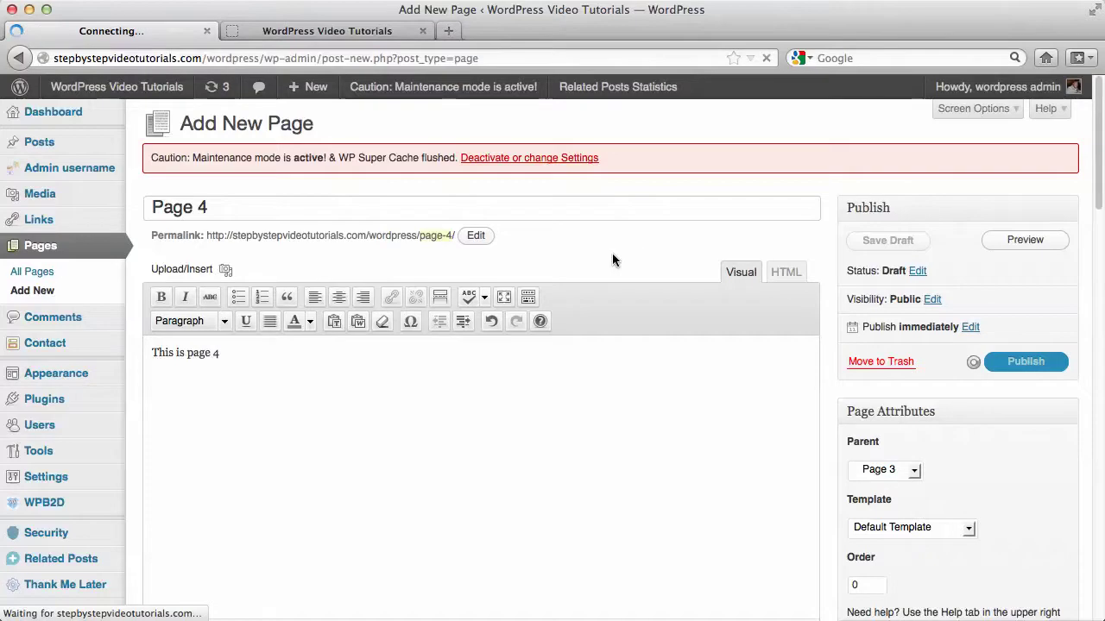
left_click(353, 33)
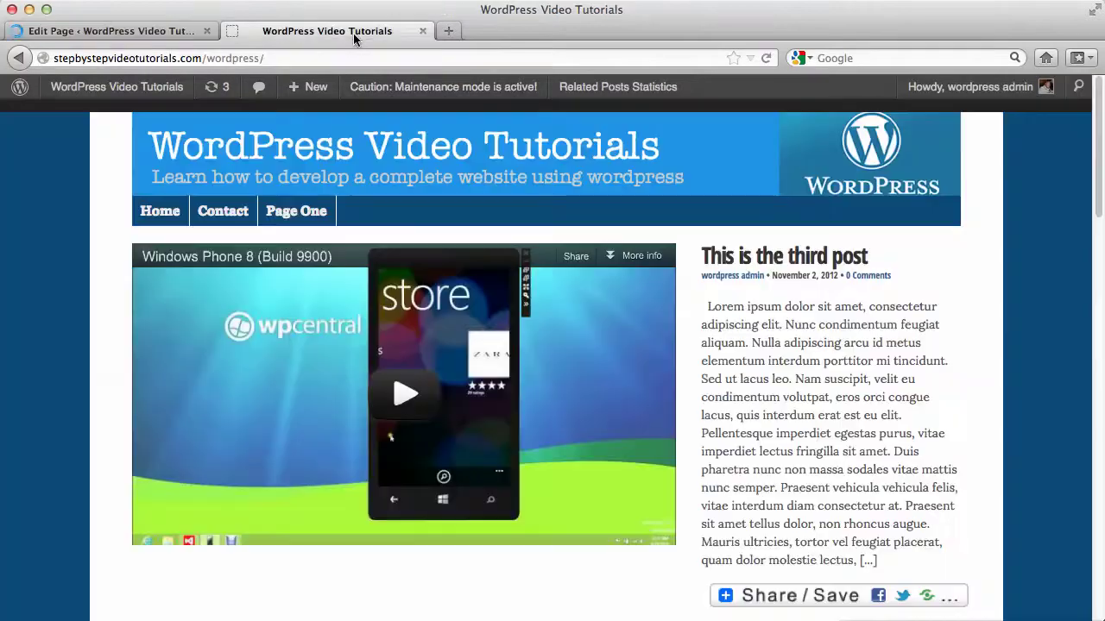
Reload the home page and reveal Page One's dropdown with Page 4 nested under Page 3.
left_click(168, 207)
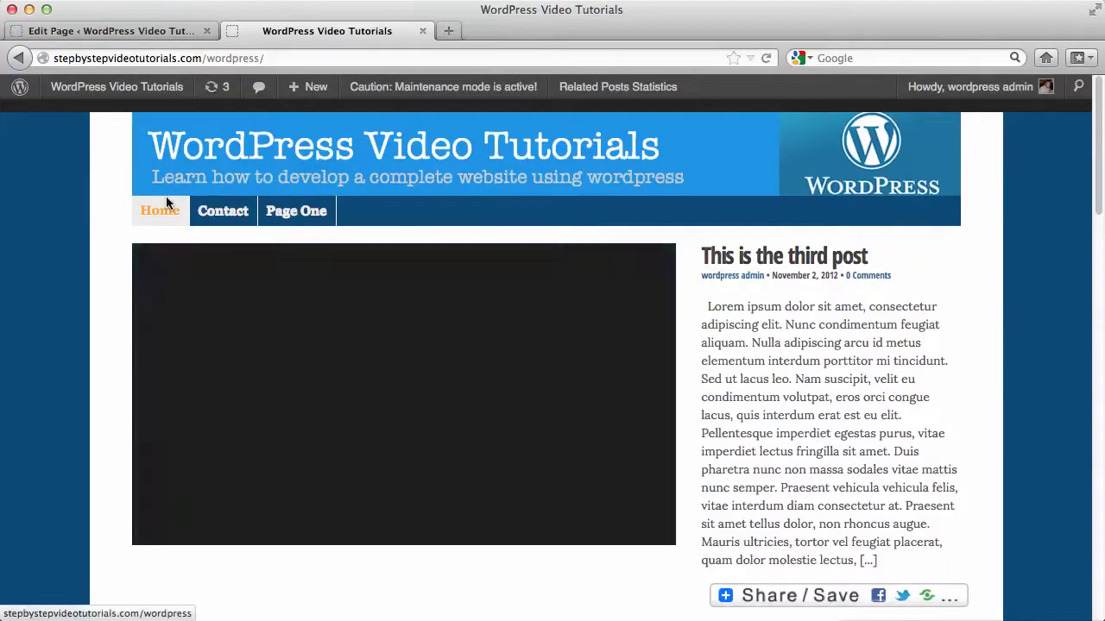
mouse_move(311, 216)
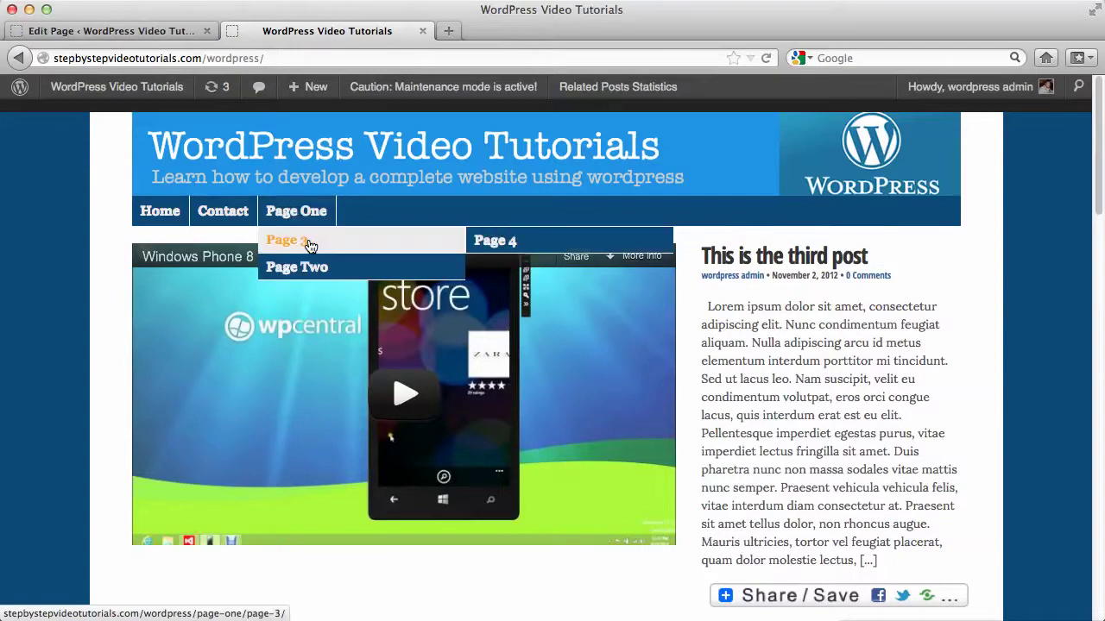
mouse_move(285, 241)
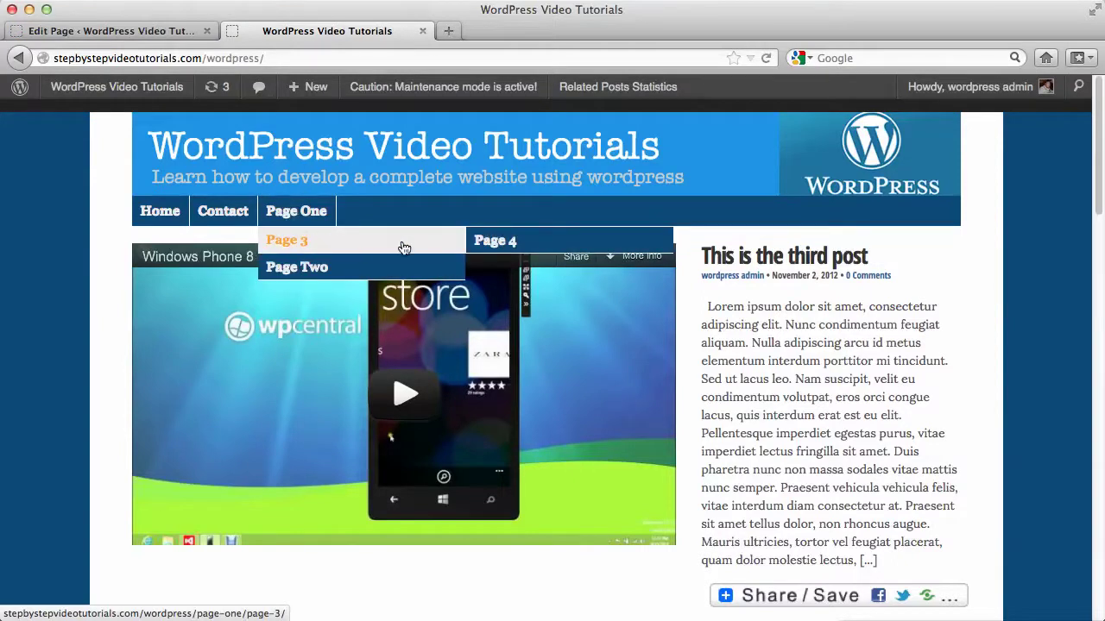